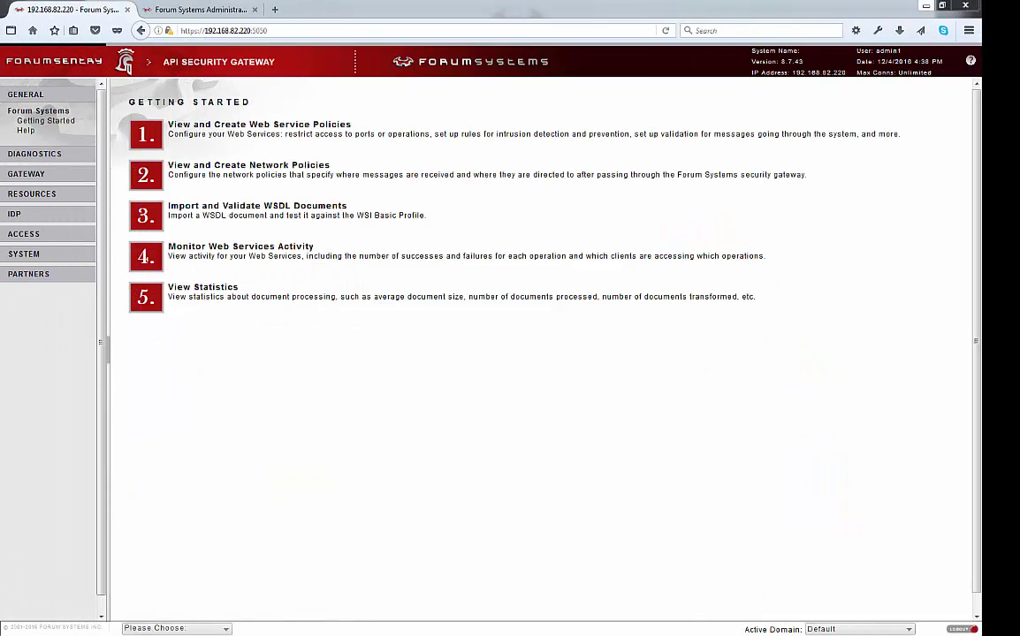
- Open the SSL termination policy used by the HTTPS_443 network listener and examine its client authentication, signer group and protocol settings
{"action": "left_click", "coordinate": [36, 174]}
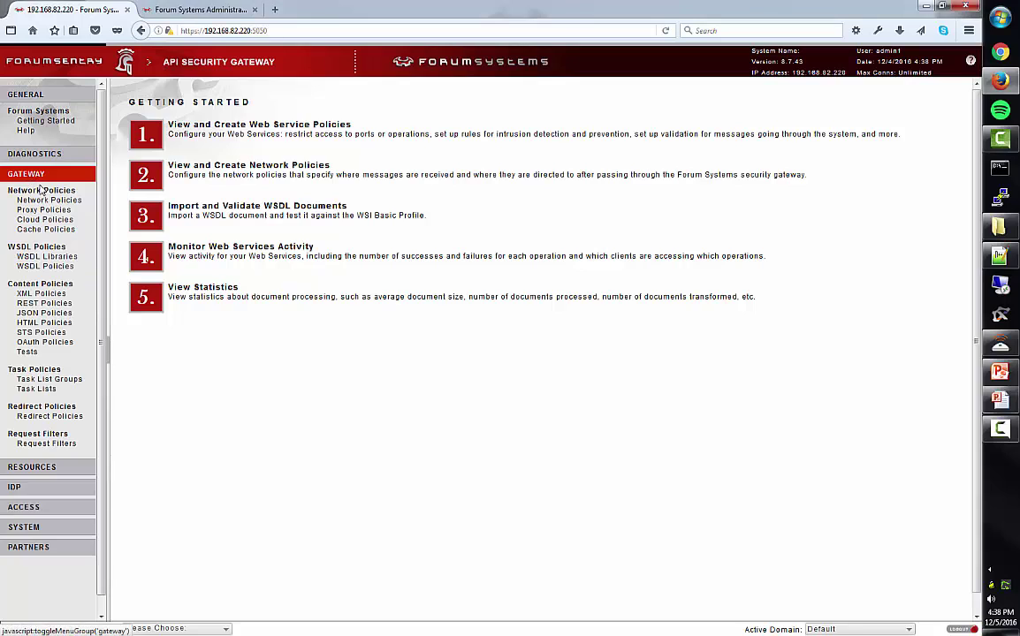
{"action": "left_click", "coordinate": [55, 203]}
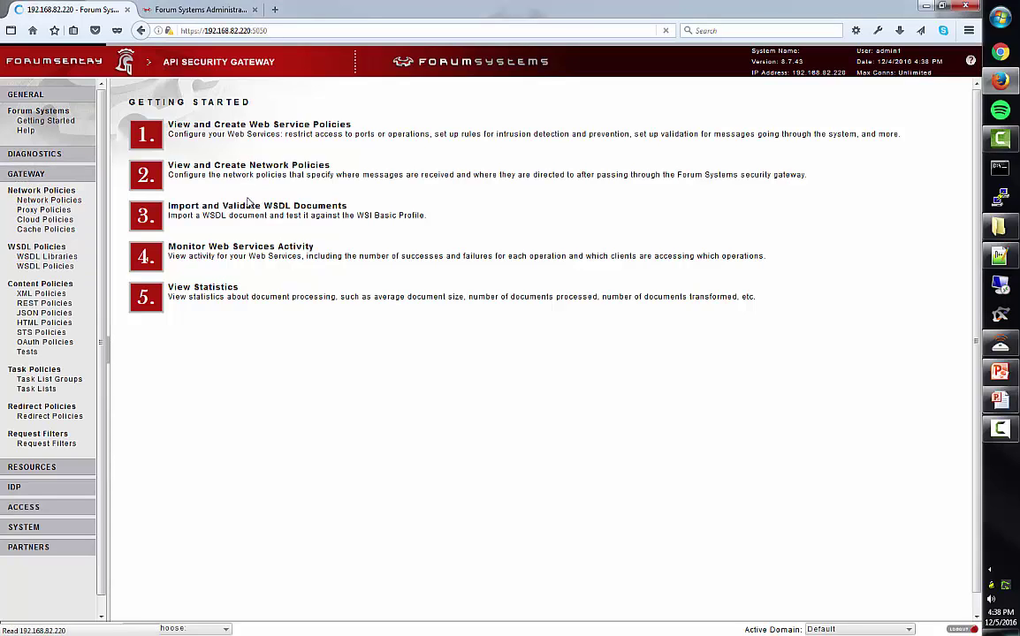
{"action": "left_click", "coordinate": [182, 207]}
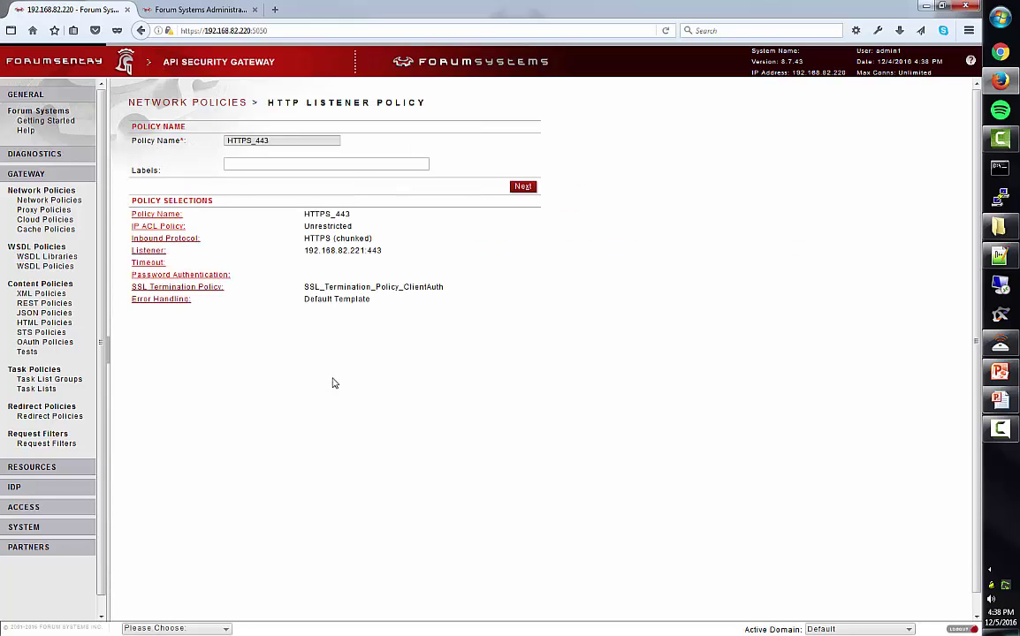
{"action": "left_click", "coordinate": [211, 291]}
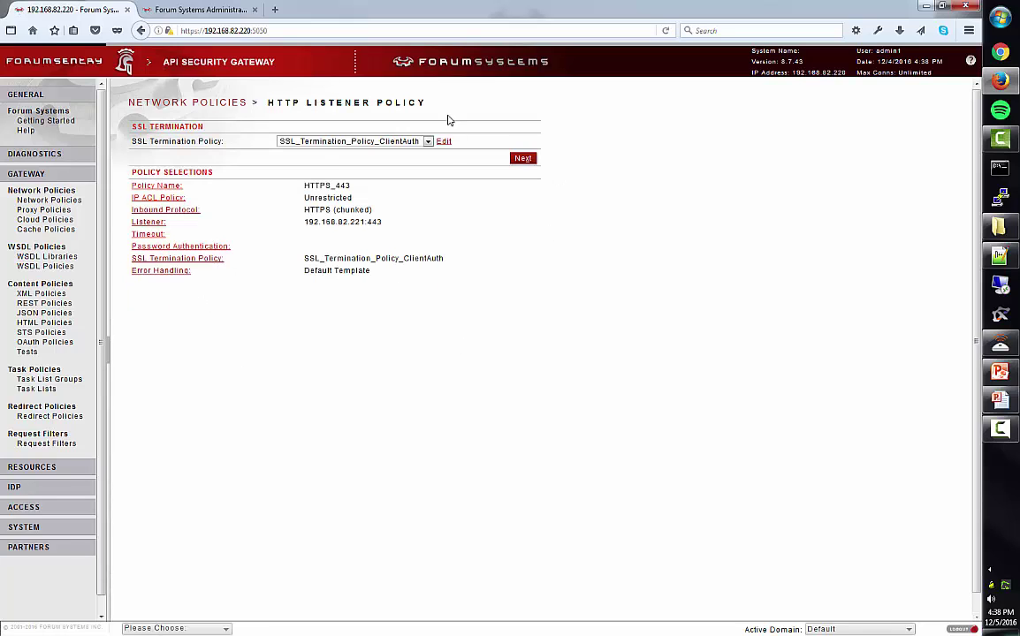
{"action": "left_click", "coordinate": [444, 142]}
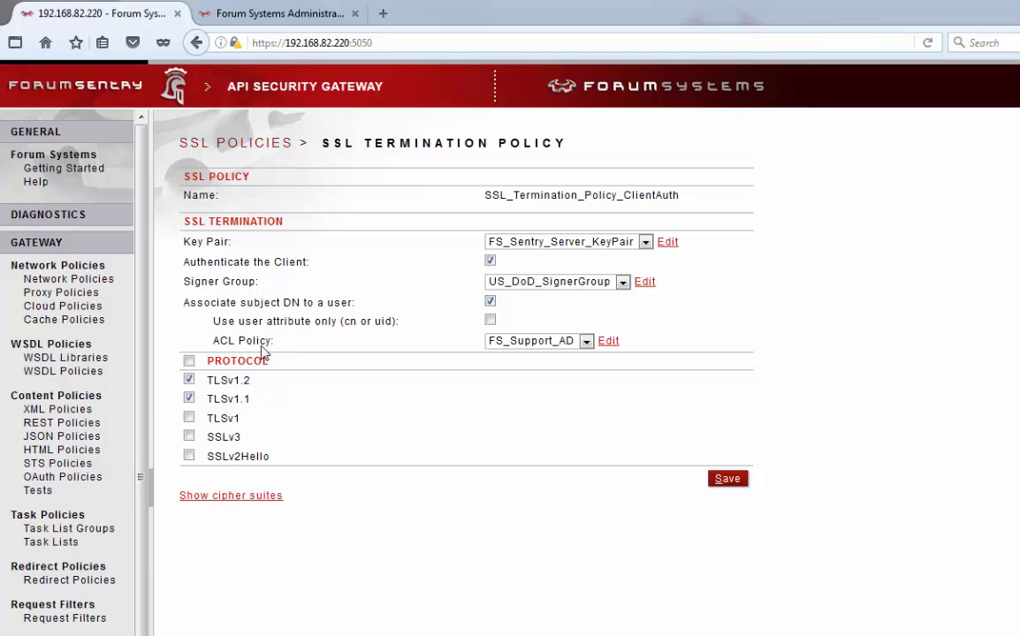
{"action": "left_click", "coordinate": [244, 491]}
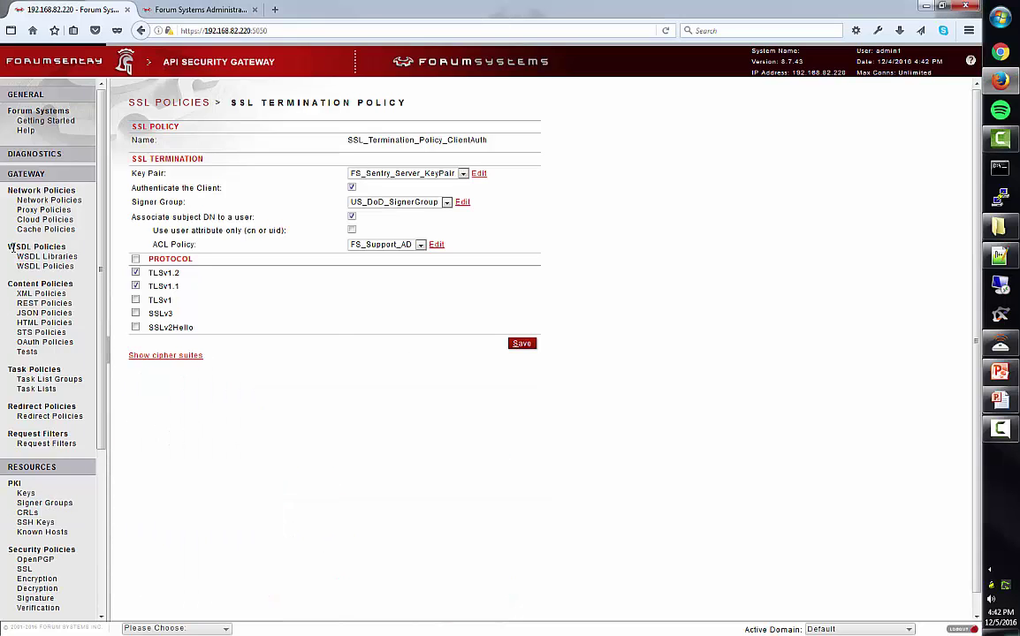
- Examine the X.509 Authentication virtual directory of the OpenWeatherMap REST policy, including its access control and request processing tasks
{"action": "left_click", "coordinate": [45, 305]}
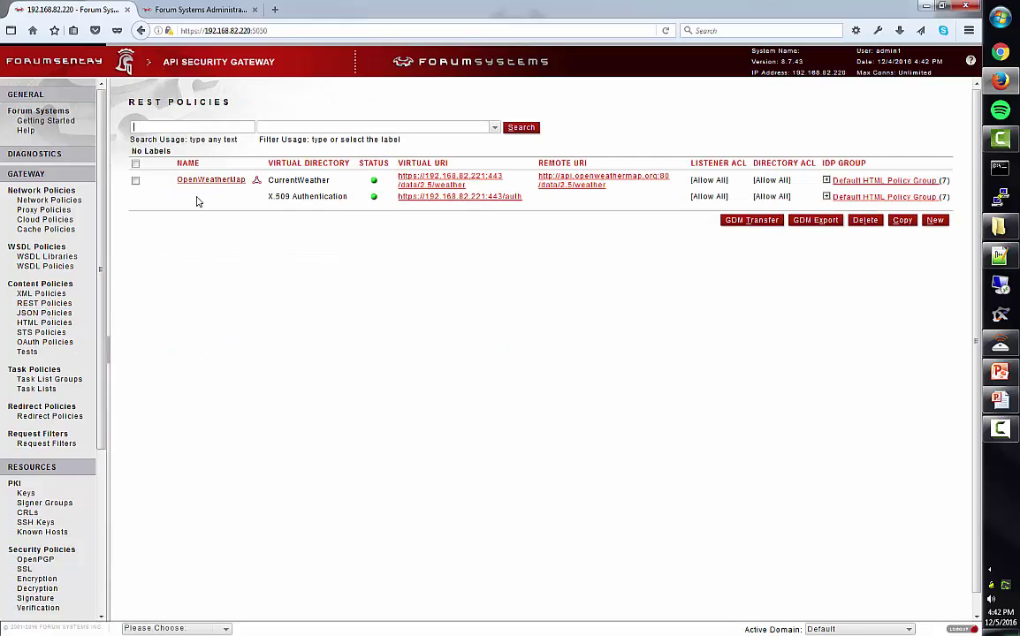
{"action": "left_click", "coordinate": [210, 183]}
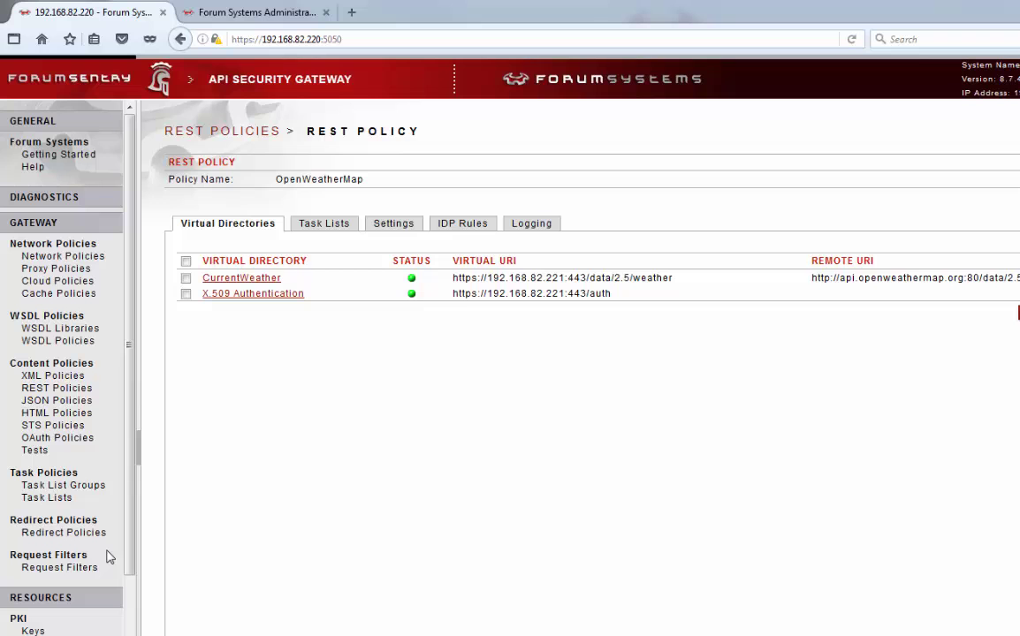
{"action": "left_click", "coordinate": [275, 295]}
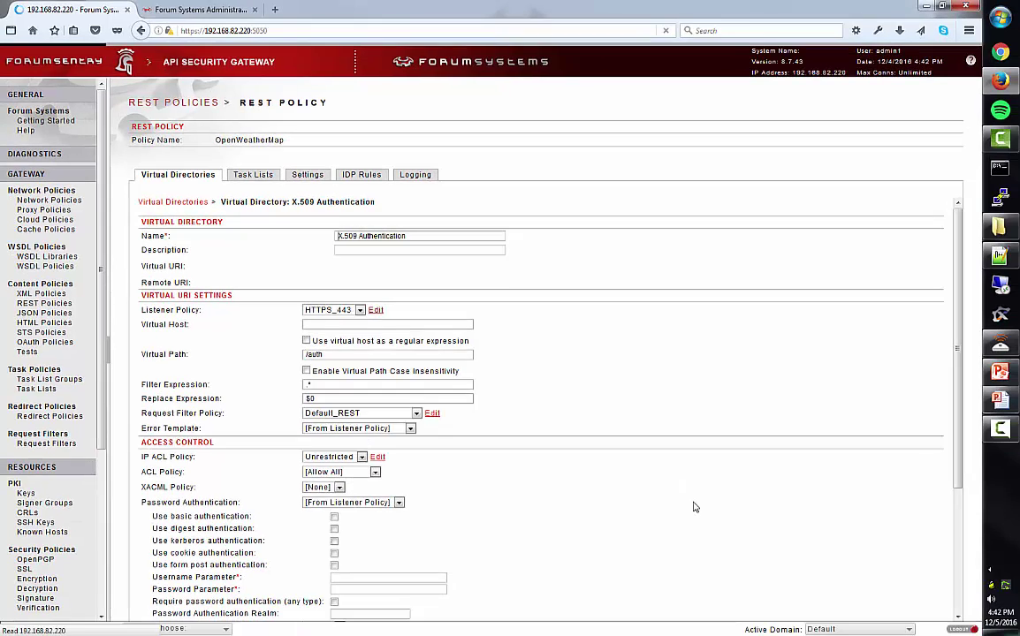
{"action": "scroll", "coordinate": [672, 478], "scroll_direction": "down", "scroll_amount": 2}
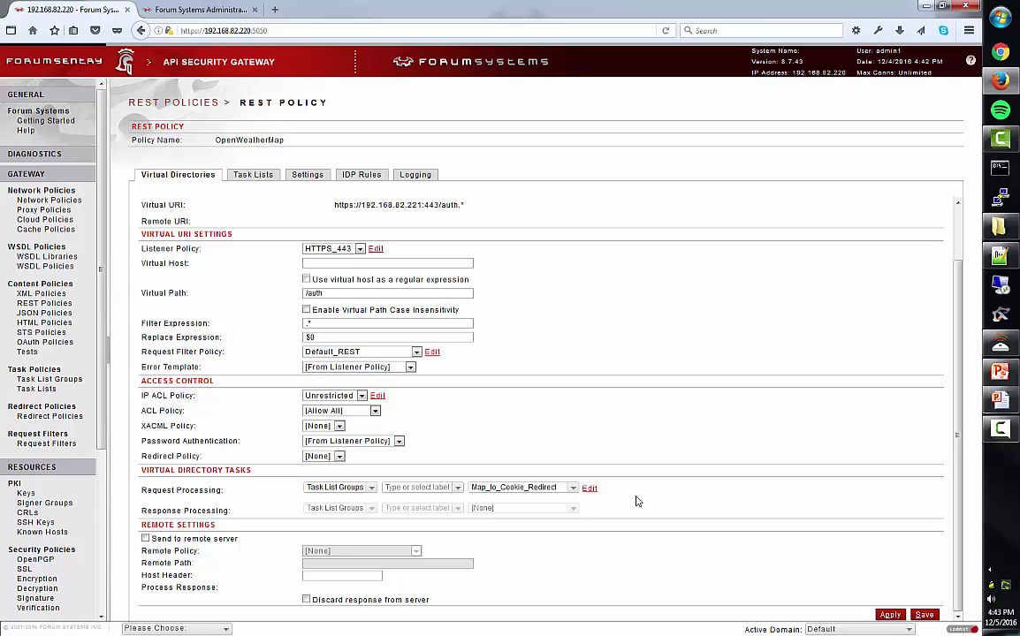
{"action": "key", "text": "alt+Left"}
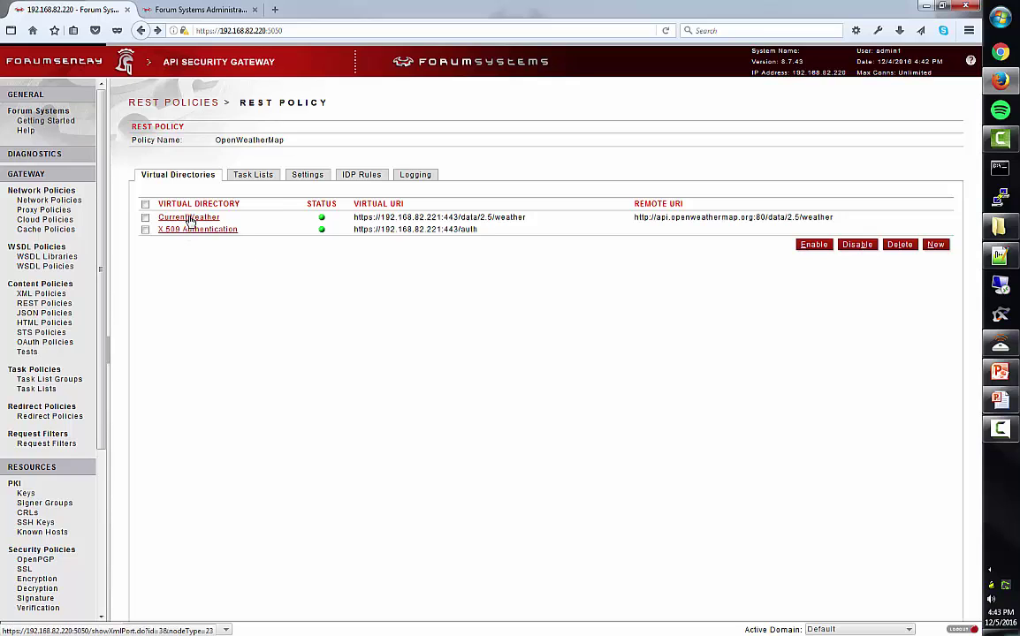
- Examine the password authentication and task settings of the CurrentWeather virtual directory
{"action": "left_click", "coordinate": [188, 219]}
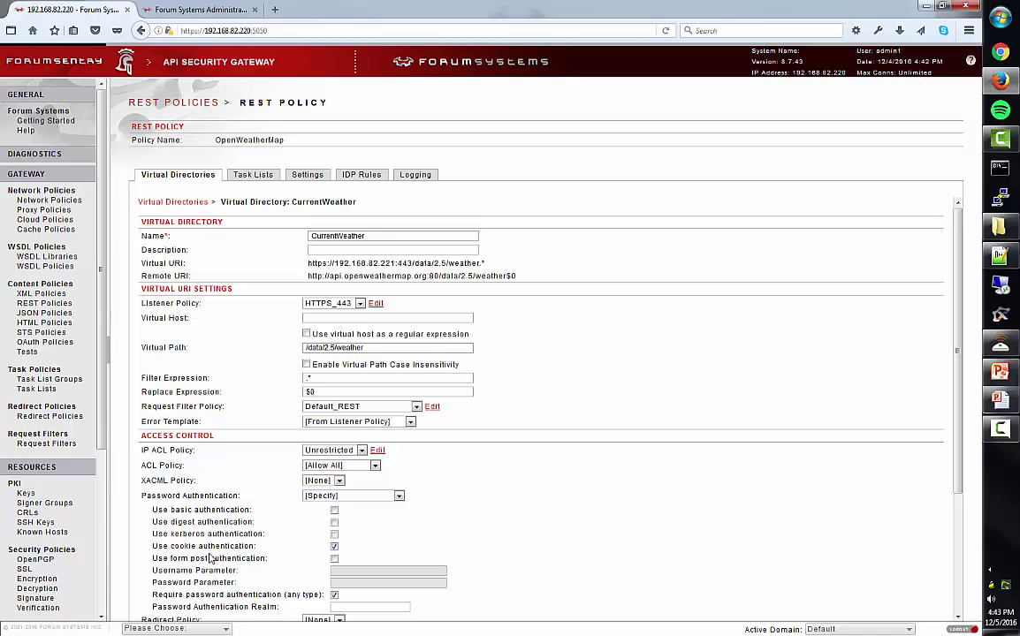
{"action": "left_click_drag", "start_coordinate": [191, 546], "coordinate": [258, 546]}
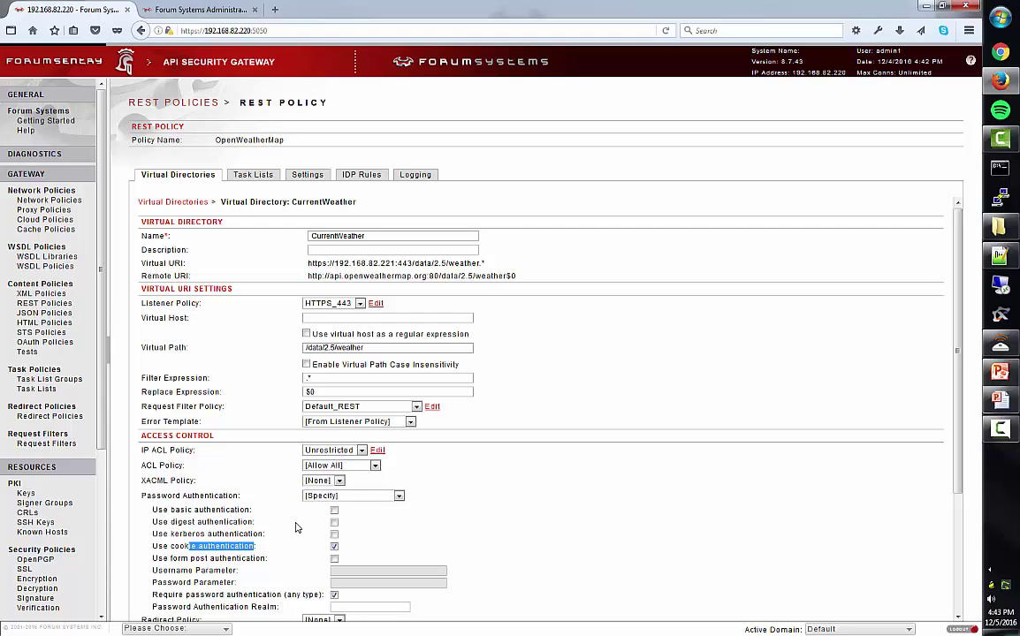
{"action": "scroll", "coordinate": [391, 490], "scroll_direction": "down", "scroll_amount": 3}
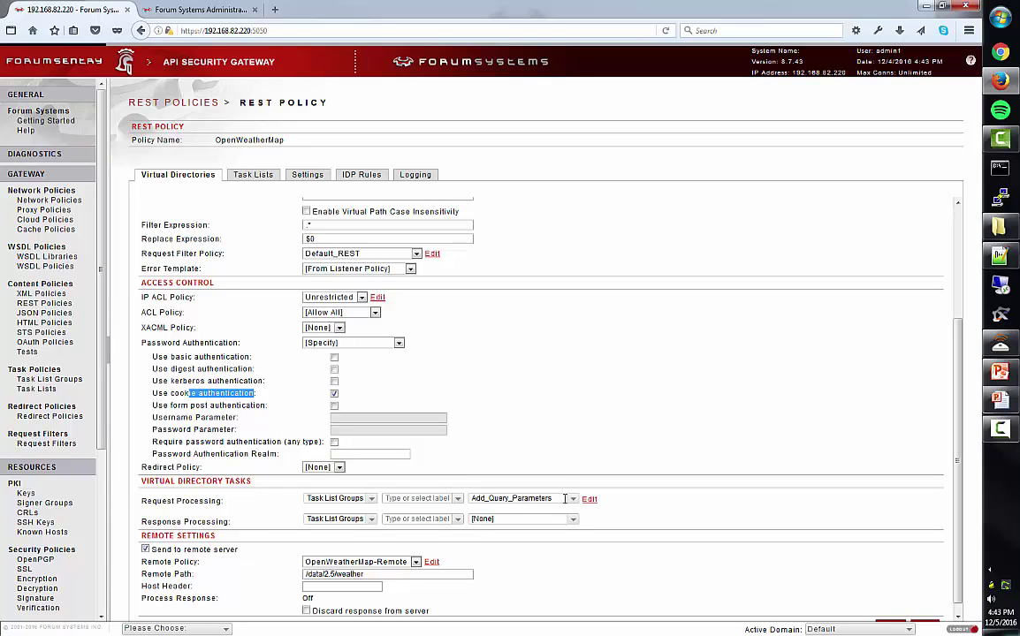
- Inspect the Map Attributes and Headers task in the Add_Query_Parameters task list and return to the REST policies list
{"action": "mouse_move", "coordinate": [589, 504]}
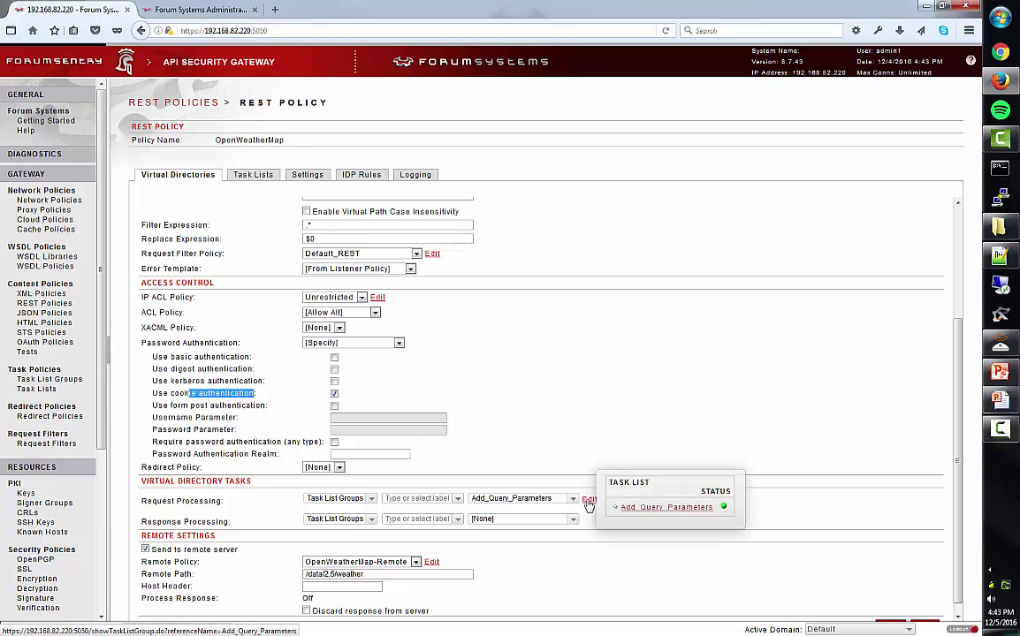
{"action": "left_click", "coordinate": [669, 509]}
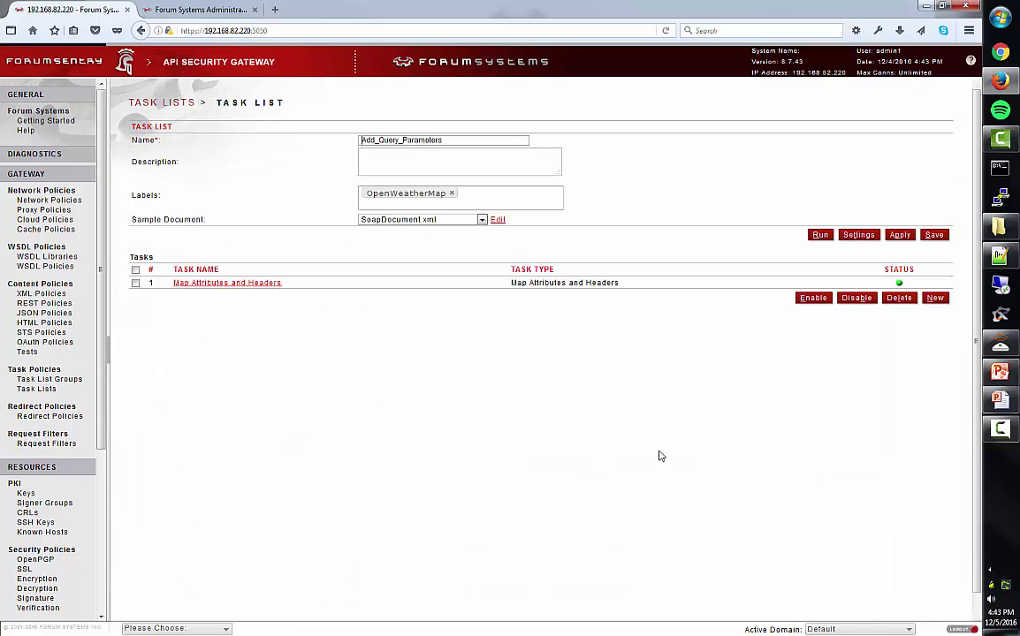
{"action": "left_click", "coordinate": [217, 282]}
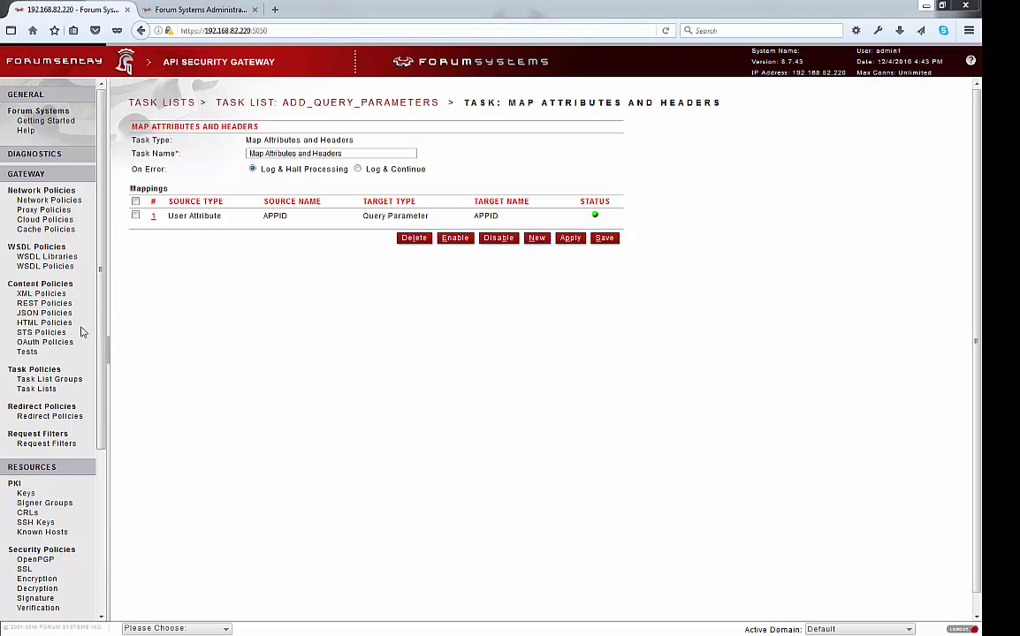
{"action": "left_click", "coordinate": [48, 303]}
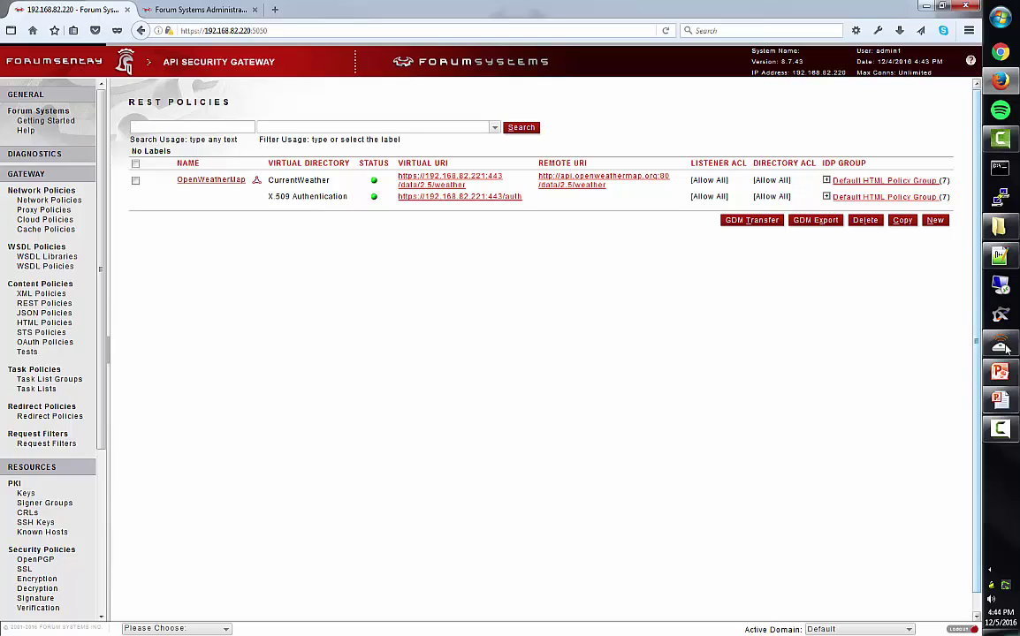
- Switch to SOAPSonar, check the X509 Auth test's client certificate settings and send its request to the server
{"action": "key", "text": "alt+Tab"}
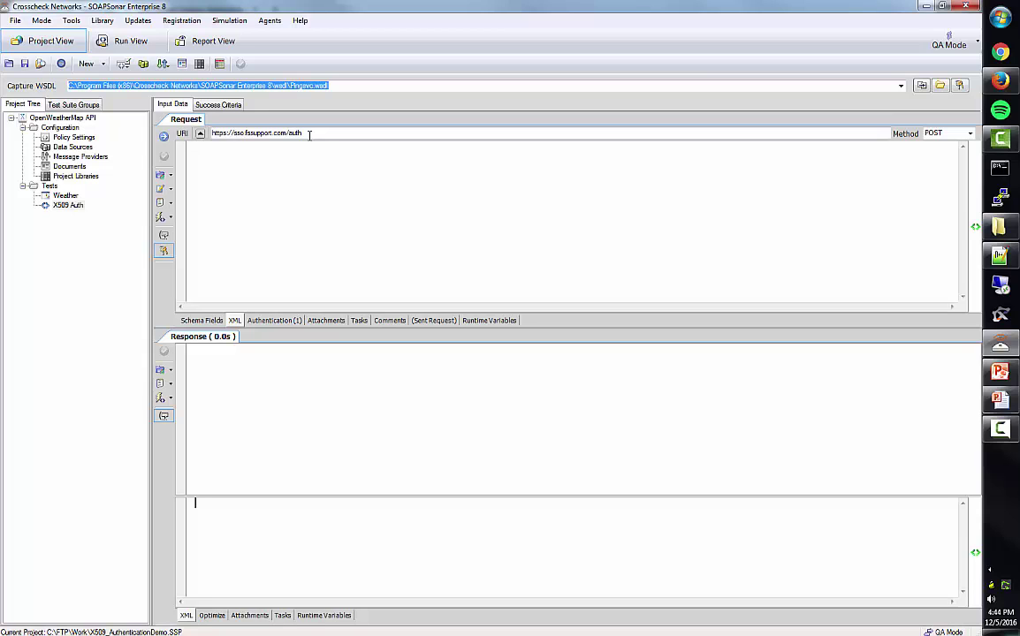
{"action": "left_click", "coordinate": [274, 321]}
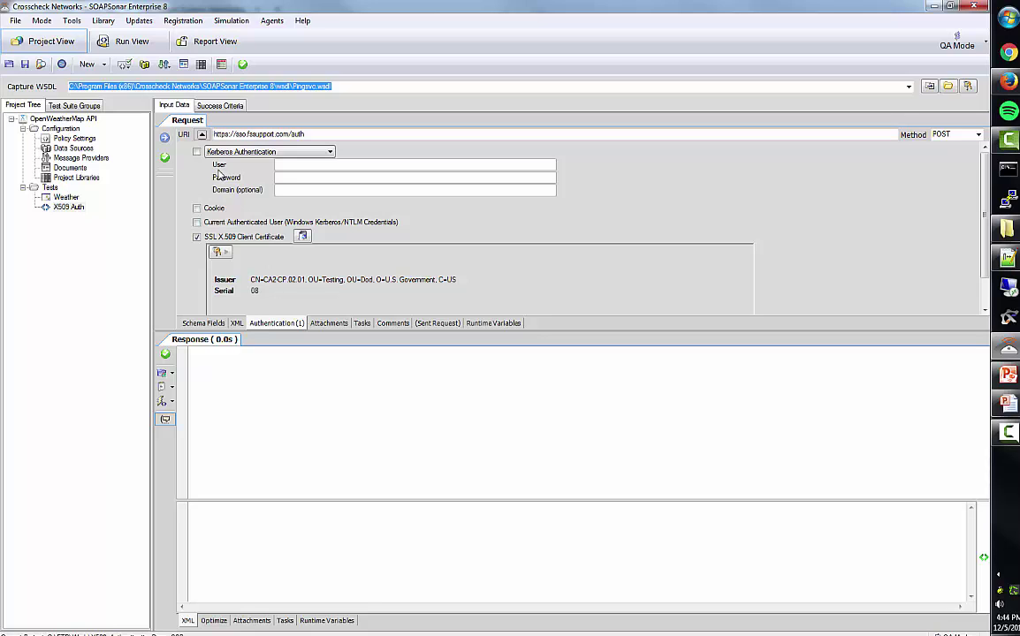
{"action": "left_click", "coordinate": [164, 137]}
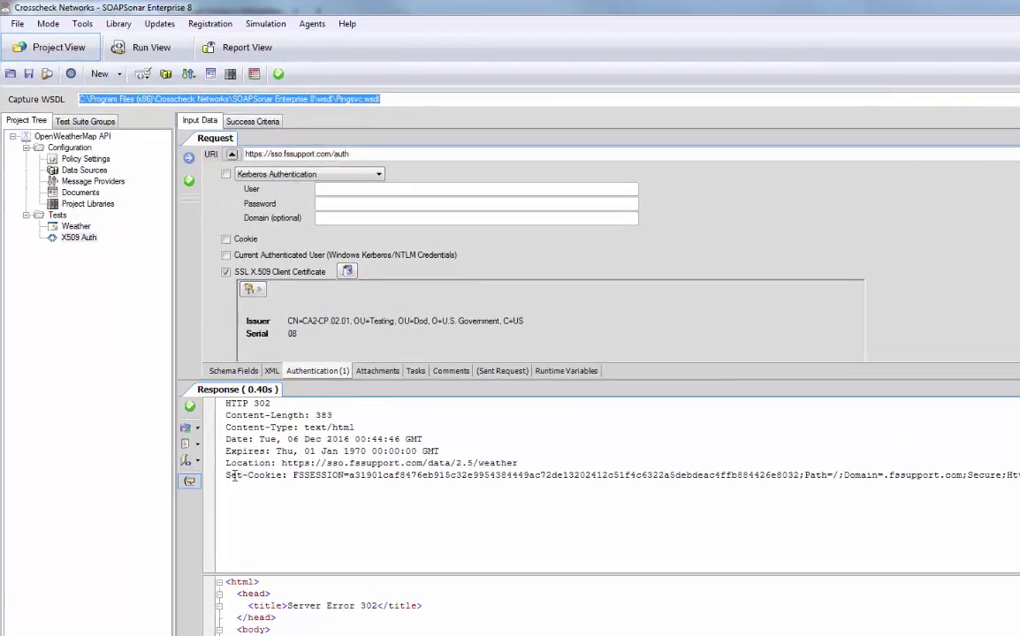
- Copy the FSSESSION cookie name and token from the Set-Cookie header of the authentication response
{"action": "left_click_drag", "start_coordinate": [194, 410], "coordinate": [230, 410]}
{"action": "left_click_drag", "start_coordinate": [334, 541], "coordinate": [756, 541]}
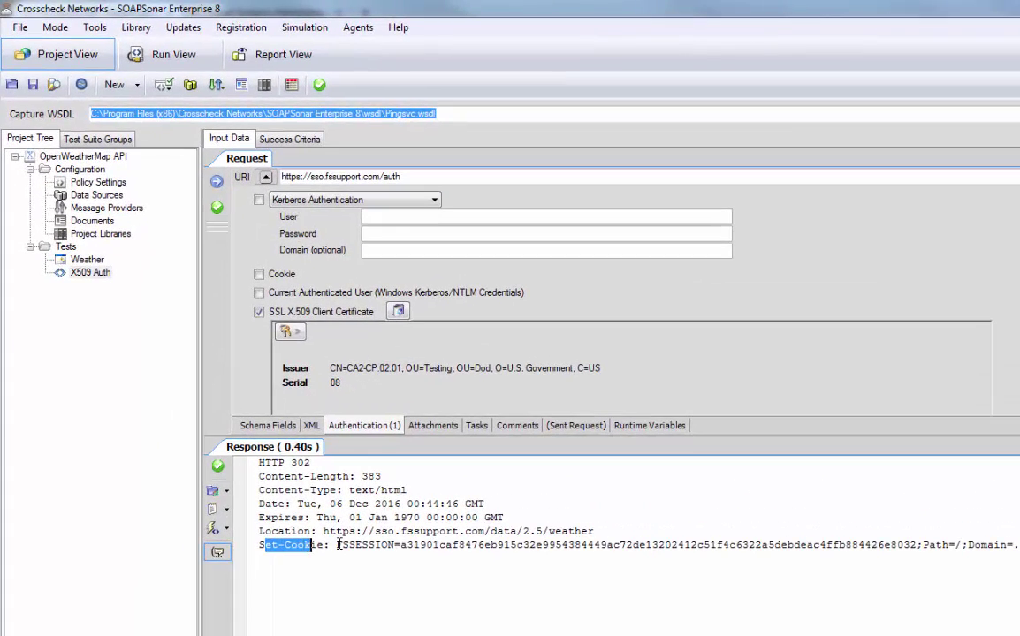
{"action": "left_click_drag", "start_coordinate": [820, 559], "coordinate": [918, 545]}
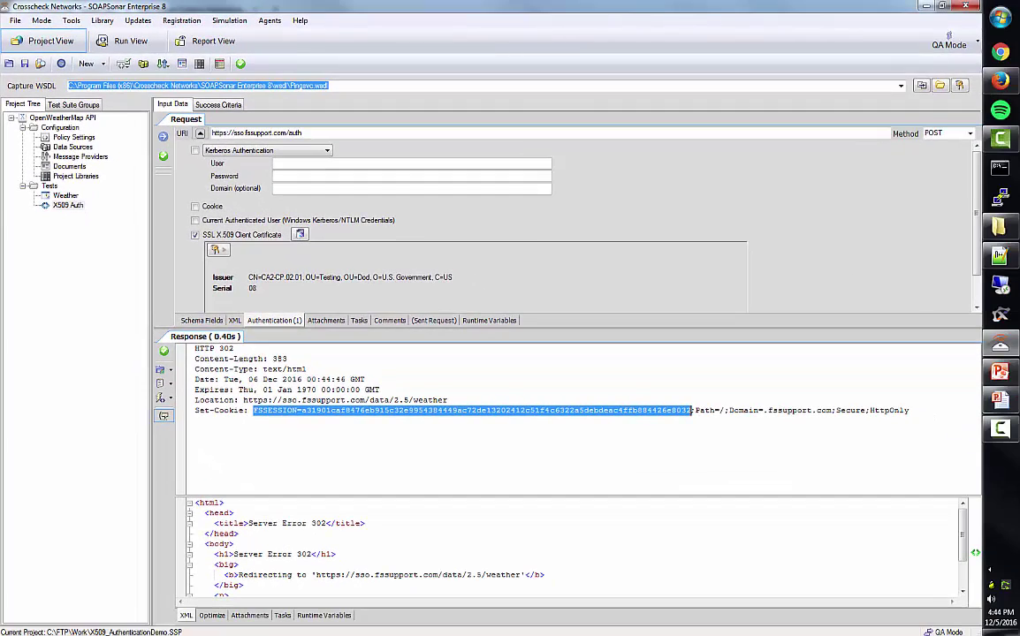
{"action": "right_click", "coordinate": [285, 399]}
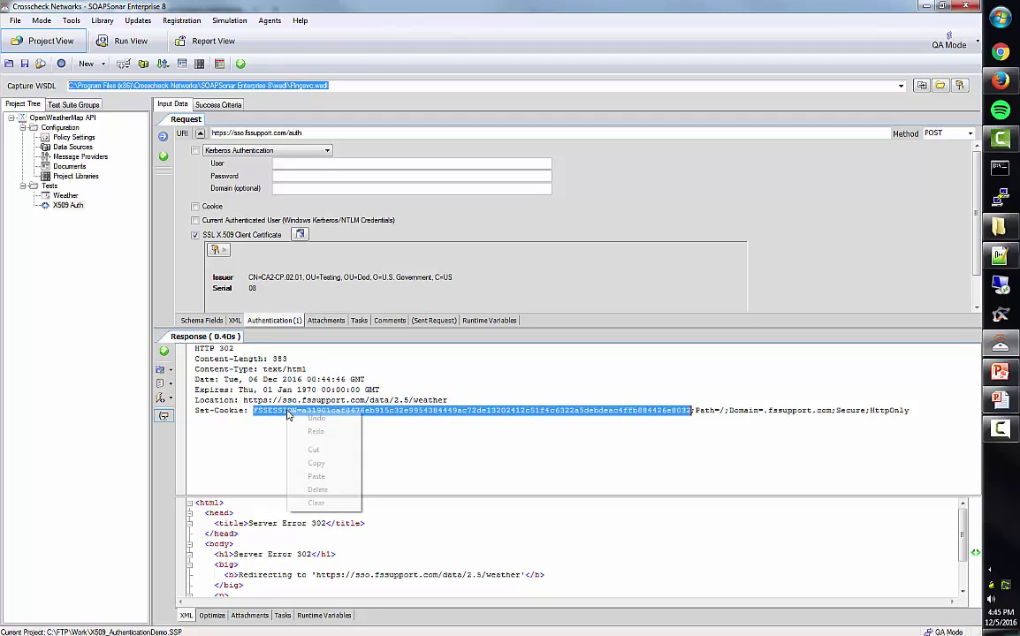
{"action": "left_click", "coordinate": [305, 461]}
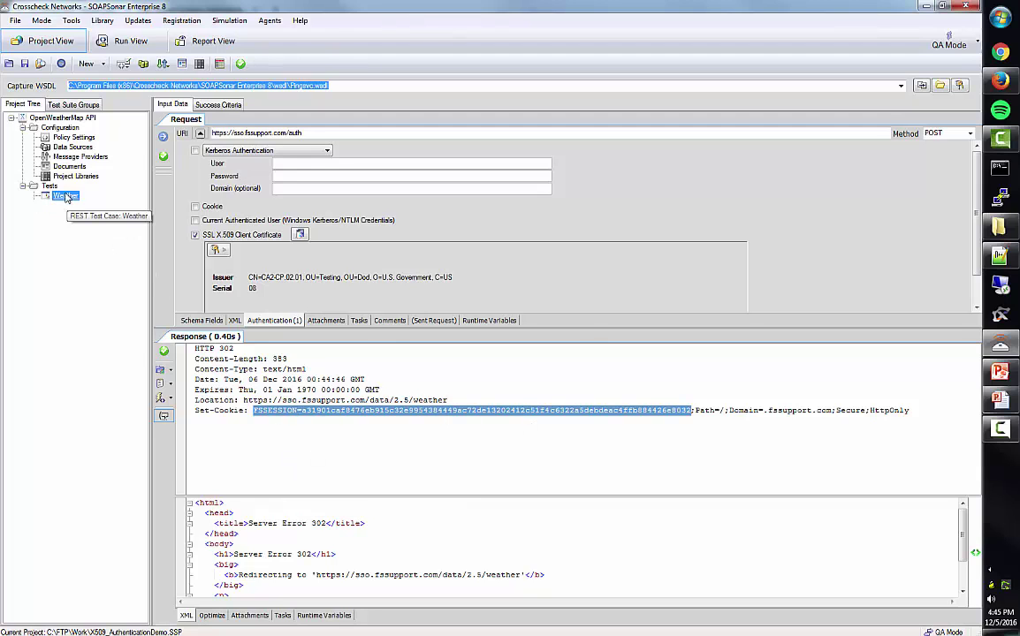
- Save the X509 Auth test, open the Weather test and replace its Cookie header value with the copied session token
{"action": "left_click", "coordinate": [66, 196]}
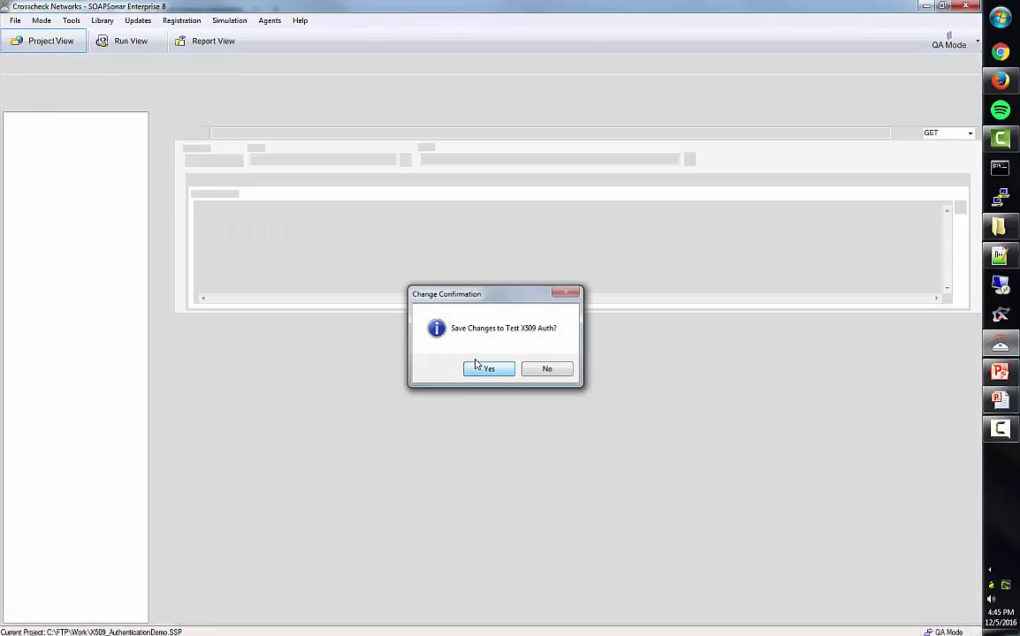
{"action": "left_click", "coordinate": [477, 367]}
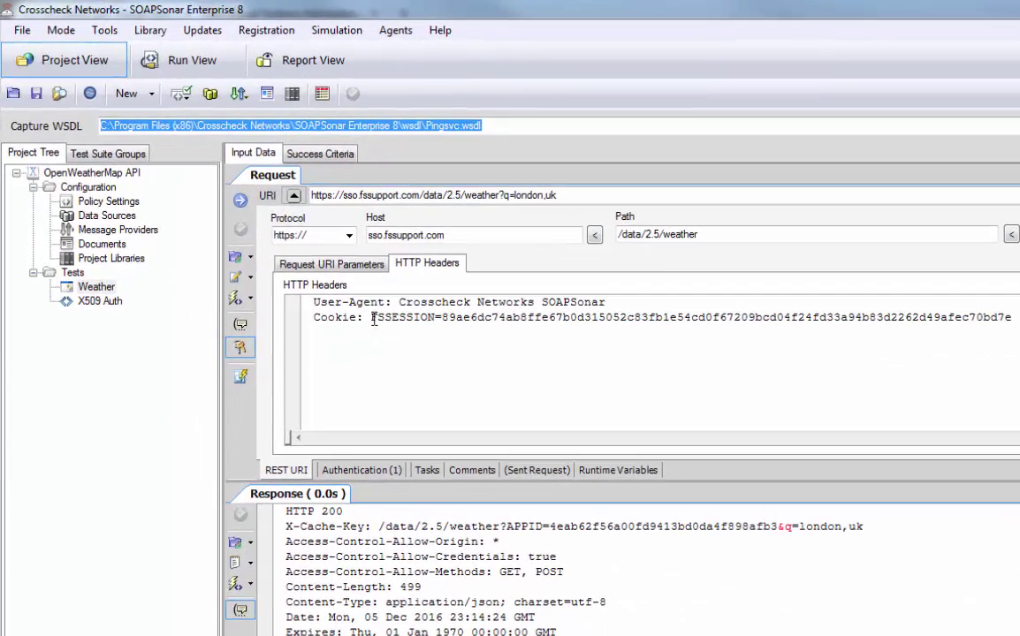
{"action": "left_click_drag", "start_coordinate": [315, 270], "coordinate": [866, 263]}
{"action": "left_click_drag", "start_coordinate": [371, 317], "coordinate": [1015, 316]}
{"action": "key", "text": "Delete"}
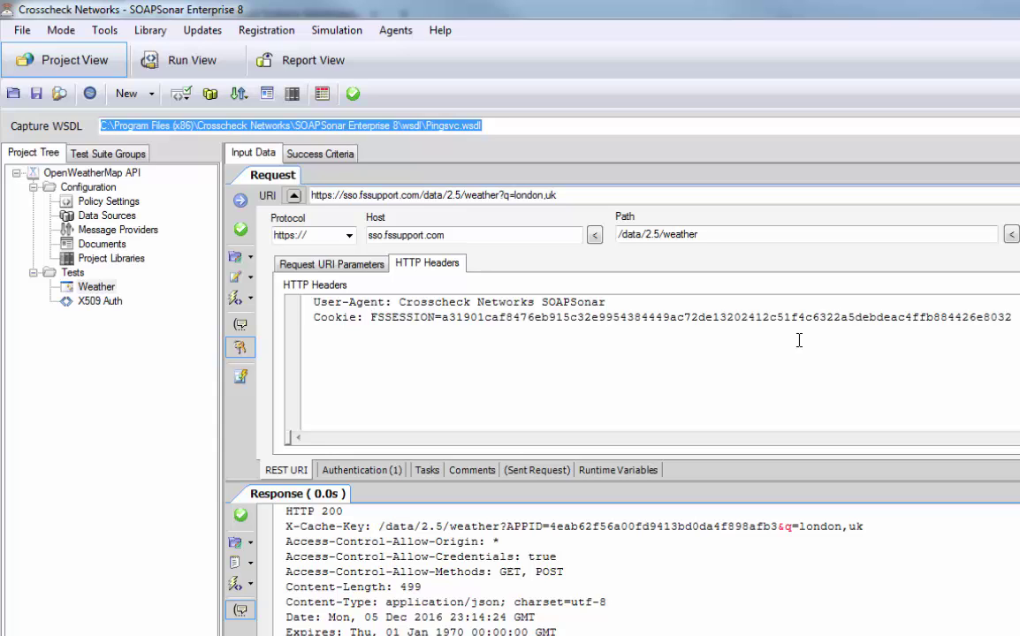
{"action": "left_click", "coordinate": [241, 230]}
- Show the Weather test's request URI parameters and send the request with q=london,uk to the server
{"action": "left_click", "coordinate": [322, 263]}
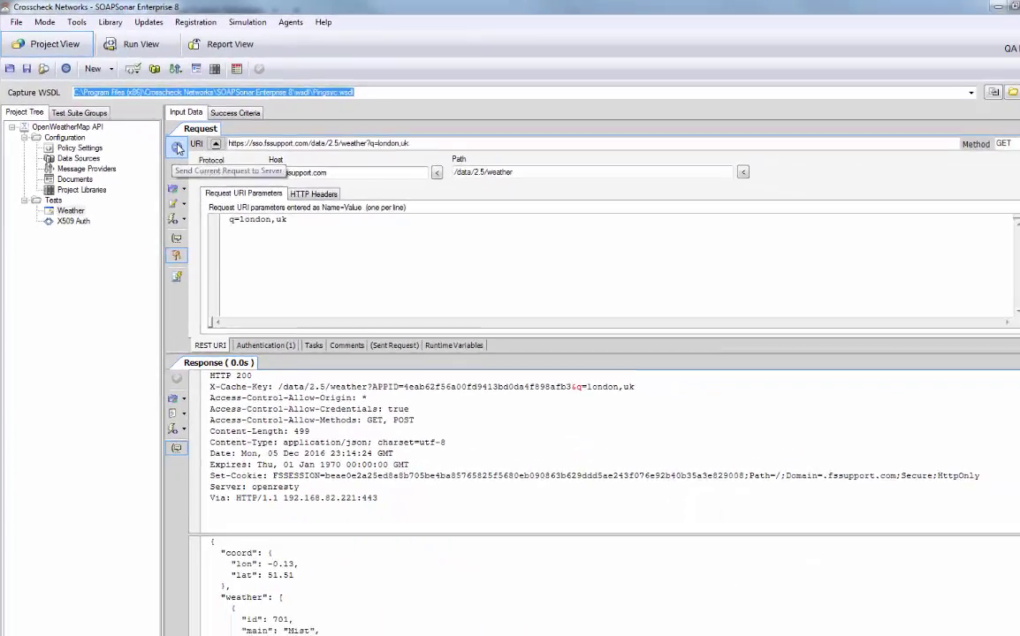
{"action": "left_click", "coordinate": [240, 200]}
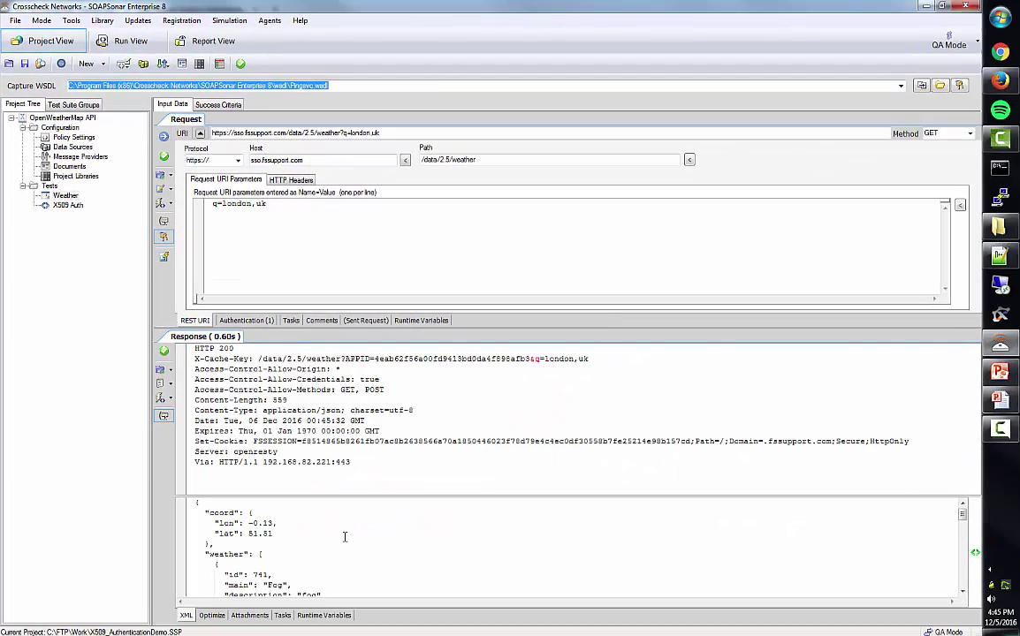
{"action": "left_click", "coordinate": [302, 533]}
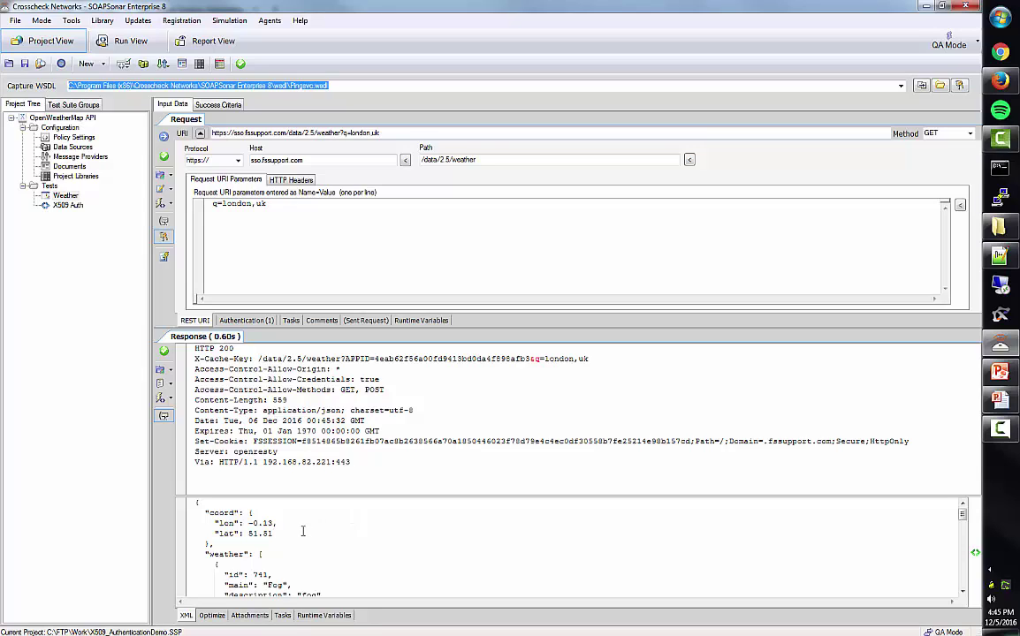
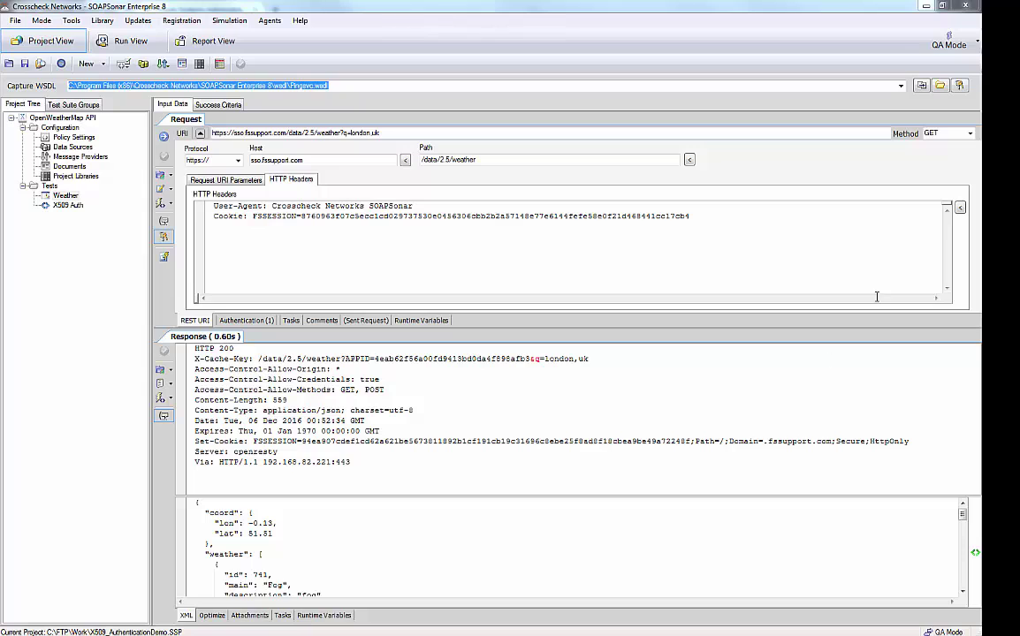
- Switch to Firefox and examine the system log entries for the POST /auth session listed in the access log
{"action": "left_click", "coordinate": [1003, 83]}
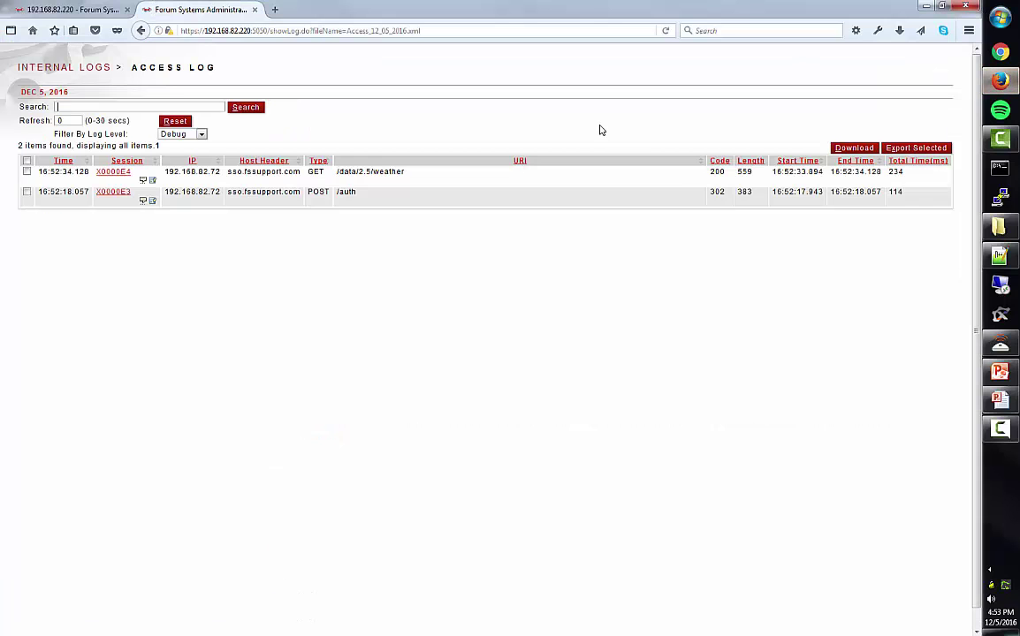
{"action": "left_click", "coordinate": [114, 193]}
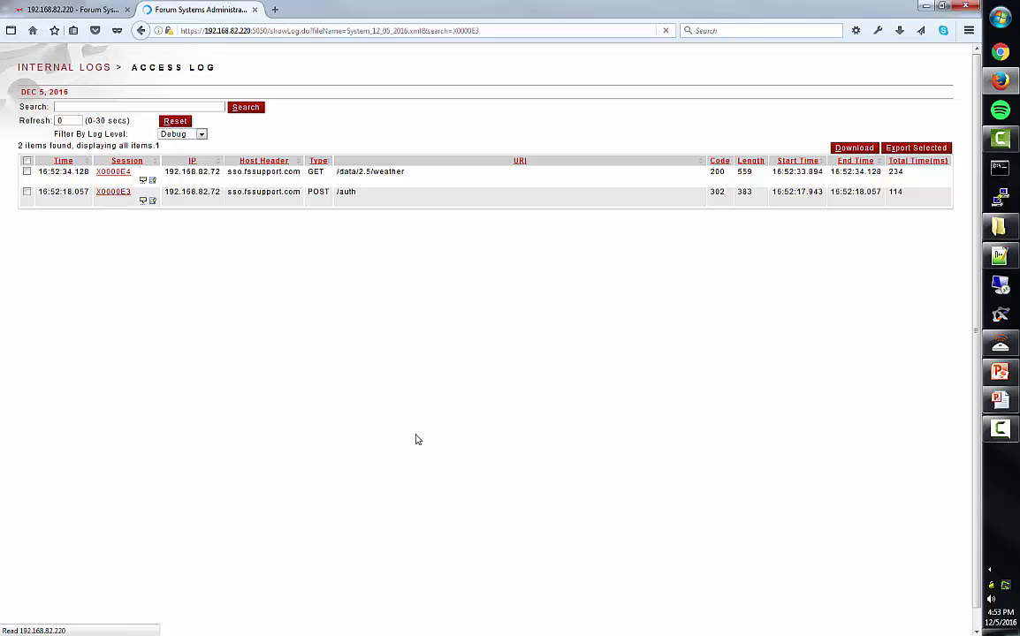
{"action": "scroll", "coordinate": [424, 445], "scroll_direction": "down", "scroll_amount": 8}
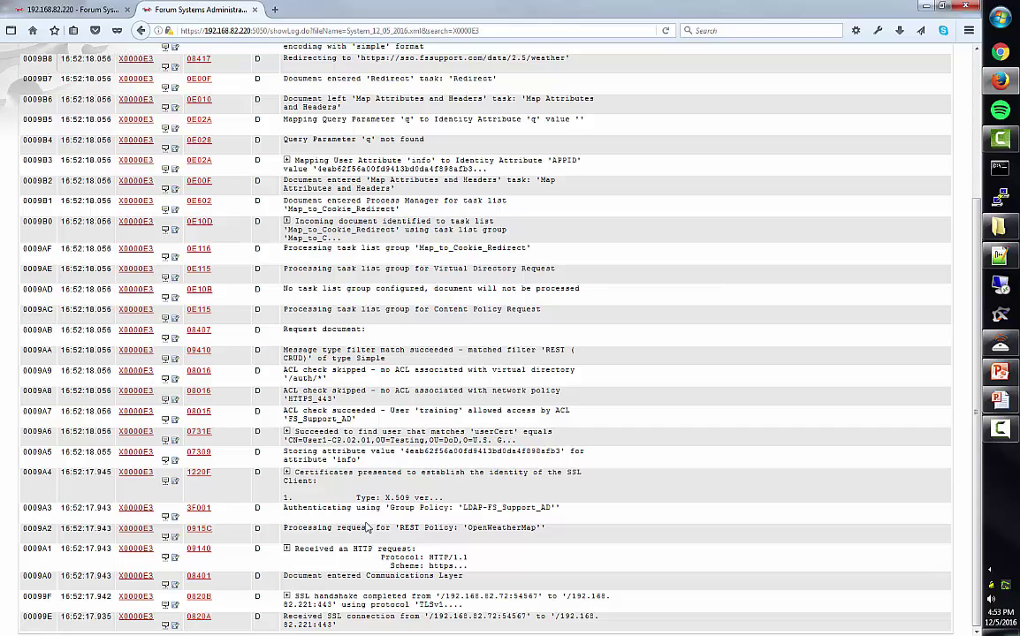
- Highlight the group policy authentication, successful ACL check and redirect entries in the POST /auth session's system log
{"action": "left_click_drag", "start_coordinate": [338, 506], "coordinate": [548, 506]}
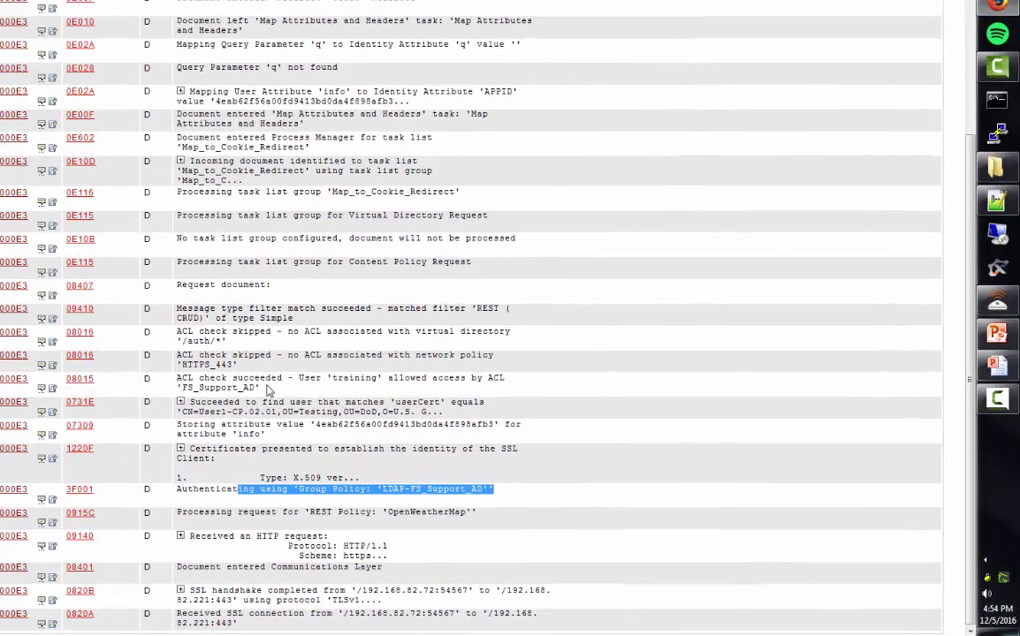
{"action": "triple_click", "coordinate": [268, 390]}
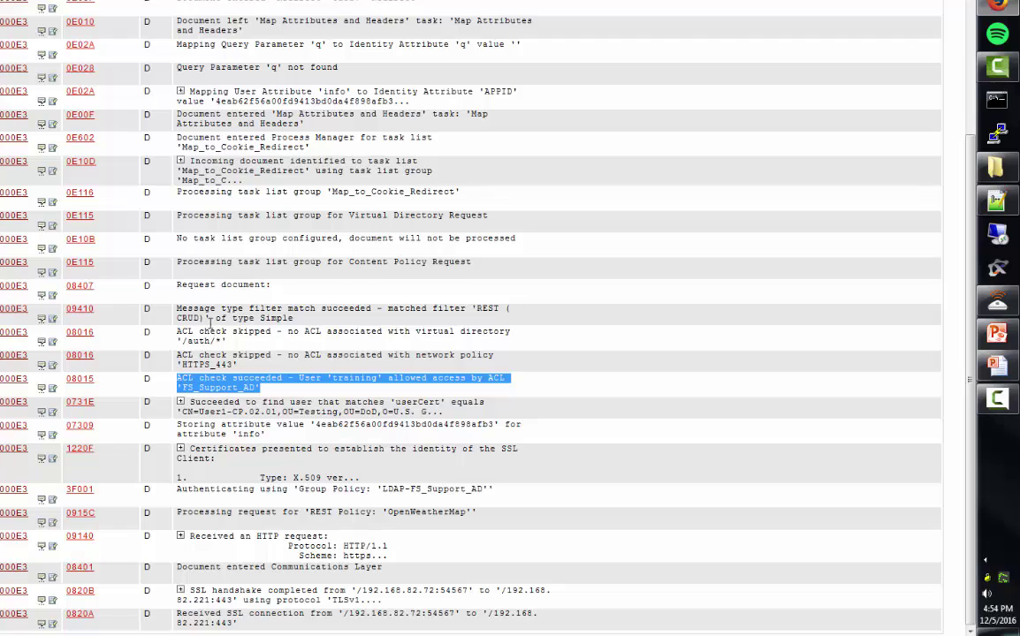
{"action": "scroll", "coordinate": [194, 296], "scroll_direction": "up", "scroll_amount": 3}
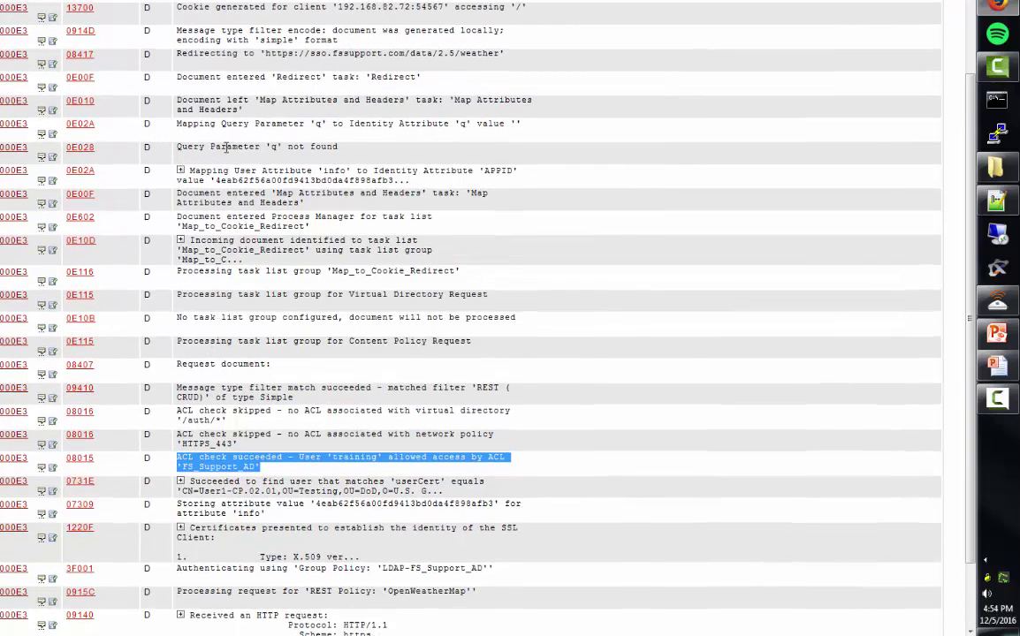
{"action": "triple_click", "coordinate": [236, 55]}
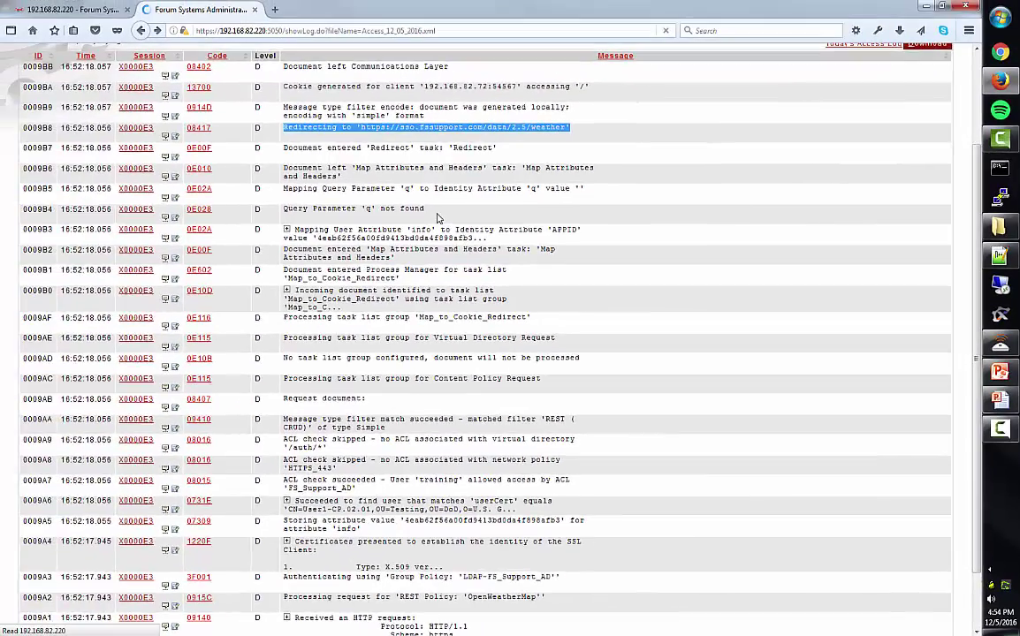
- Return to the access log, open the GET /data/2.5/weather session and highlight the request URL in its expanded received HTTP request entry
{"action": "key", "text": "alt+Left"}
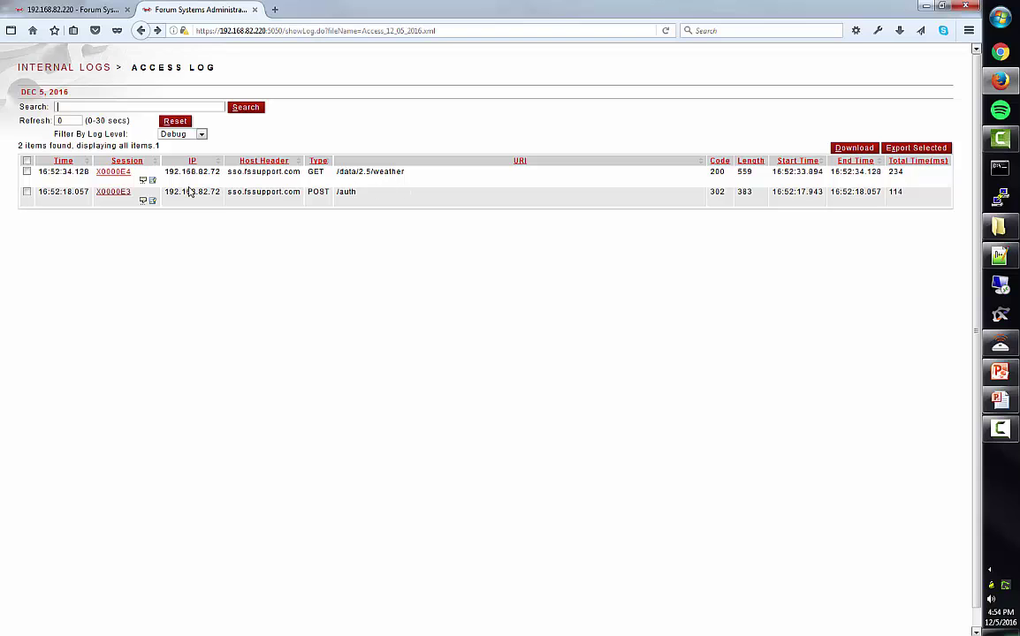
{"action": "left_click", "coordinate": [113, 173]}
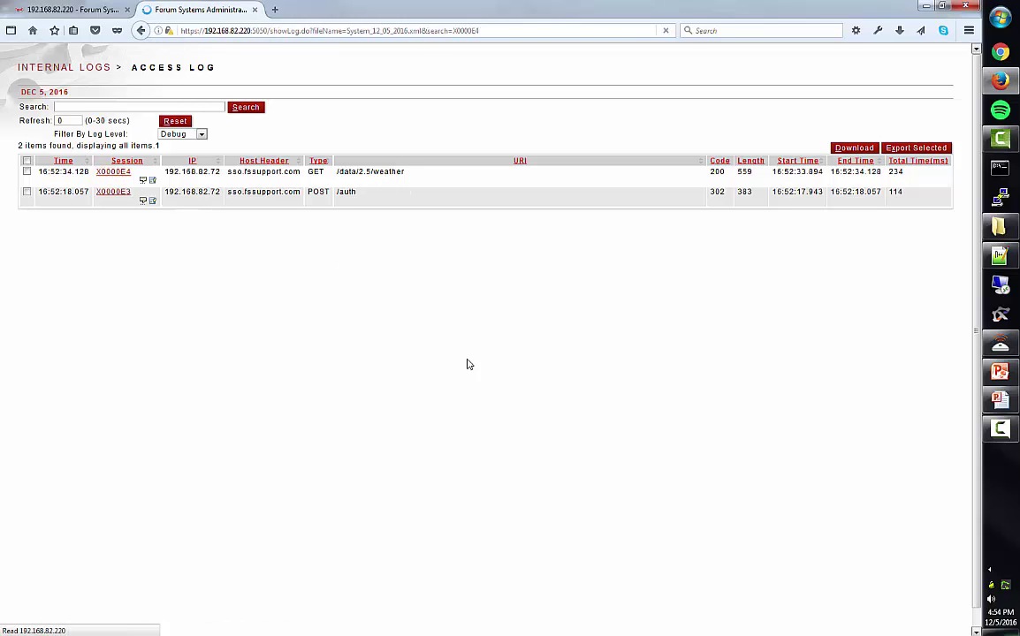
{"action": "scroll", "coordinate": [499, 389], "scroll_direction": "down", "scroll_amount": 10}
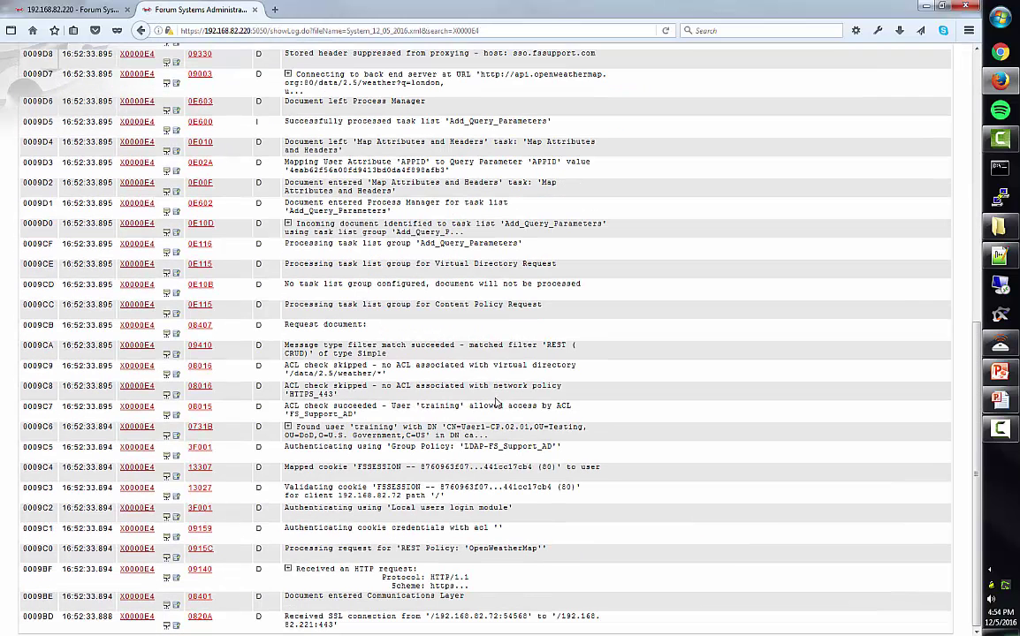
{"action": "left_click", "coordinate": [288, 569]}
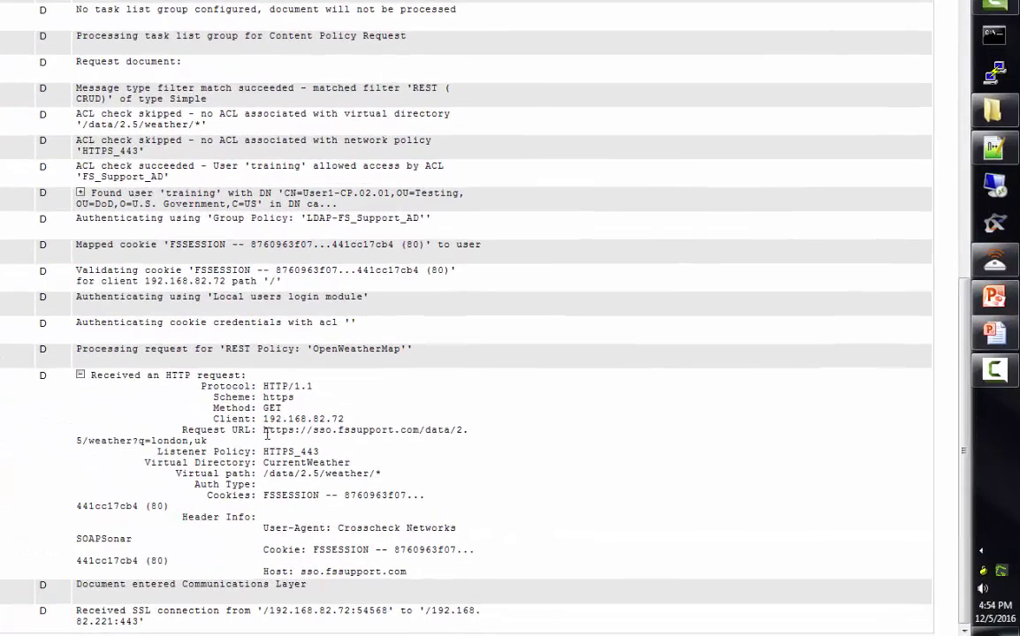
{"action": "double_click", "coordinate": [266, 433]}
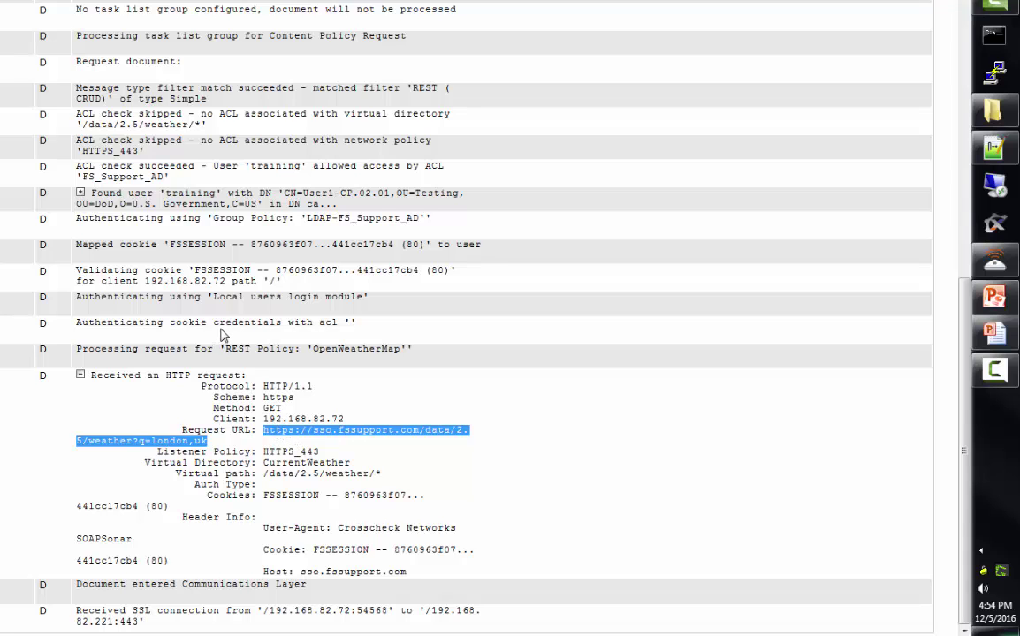
- Expand the back-end server connection entry and highlight the APPID query parameter appended to the OpenWeatherMap URL
{"action": "scroll", "coordinate": [223, 334], "scroll_direction": "up", "scroll_amount": 5}
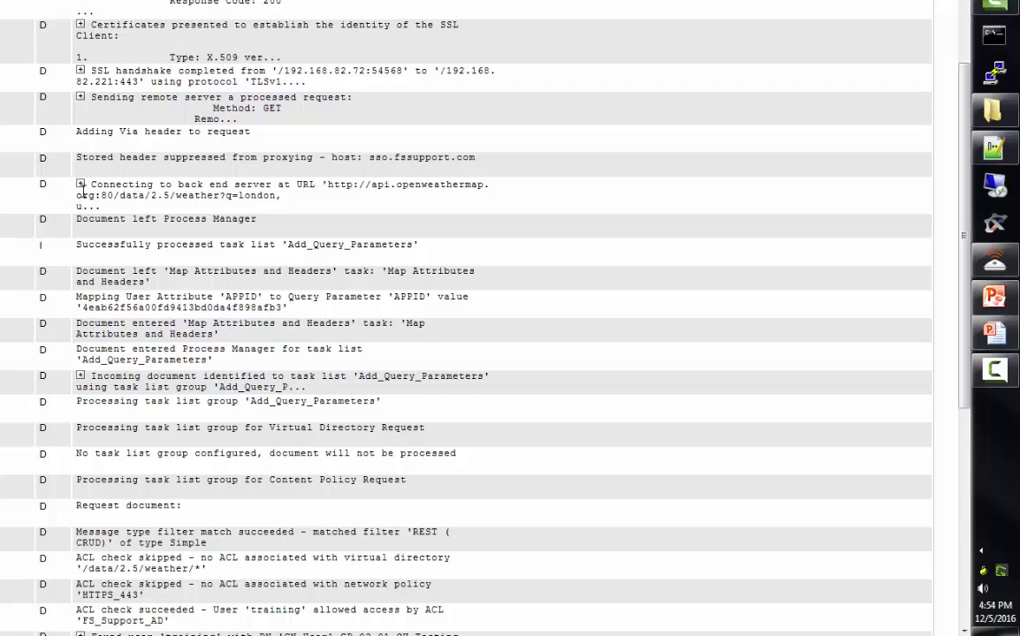
{"action": "left_click", "coordinate": [79, 184]}
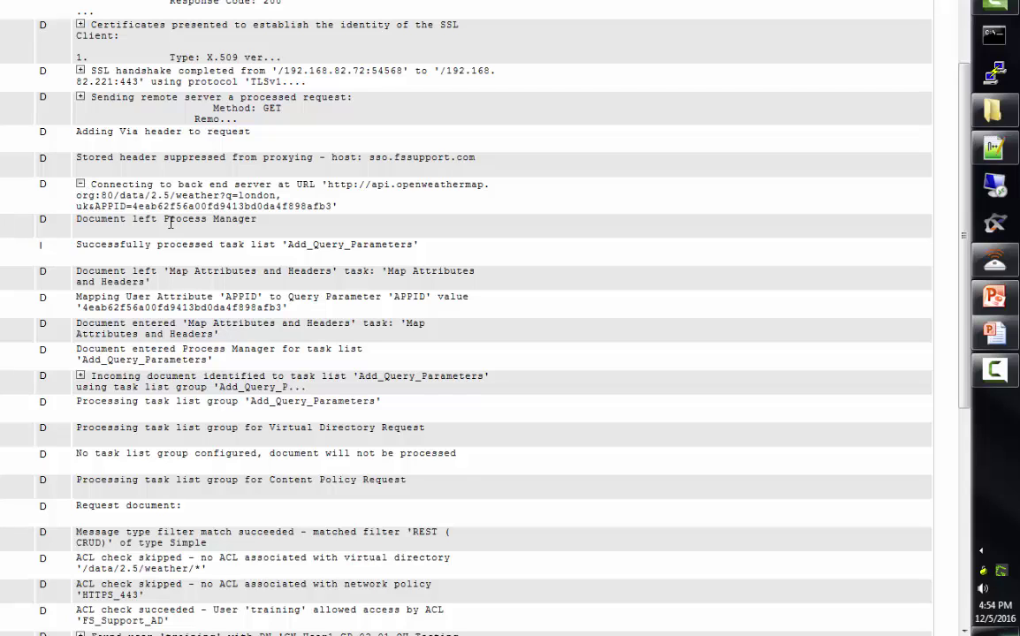
{"action": "left_click_drag", "start_coordinate": [90, 205], "coordinate": [336, 203]}
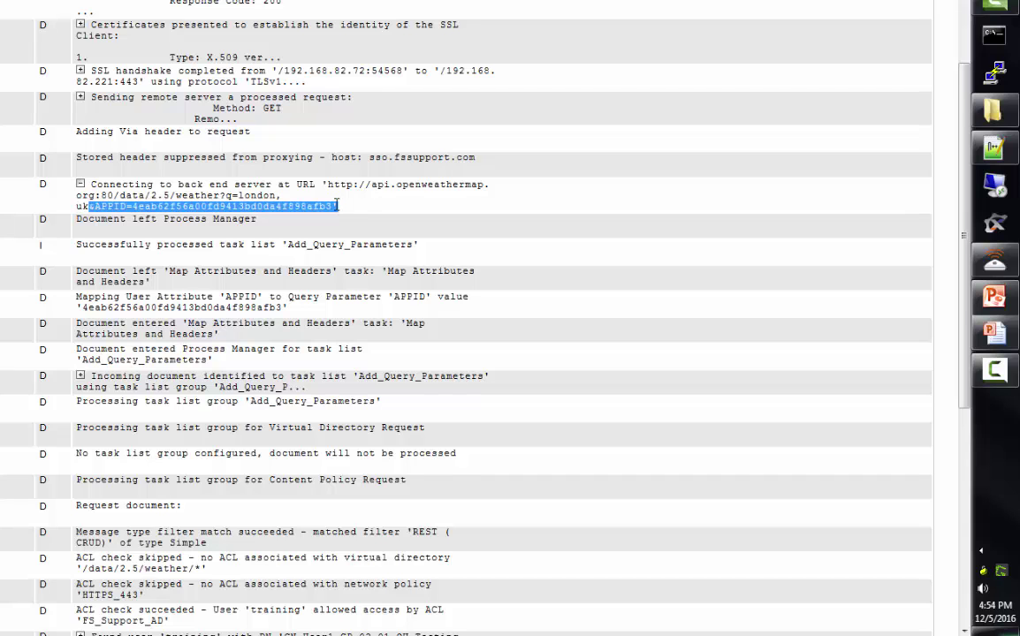
- Expand the received HTTP response and raw client response entries, and highlight the JSON message body sent to the client
{"action": "scroll", "coordinate": [336, 203], "scroll_direction": "up", "scroll_amount": 5}
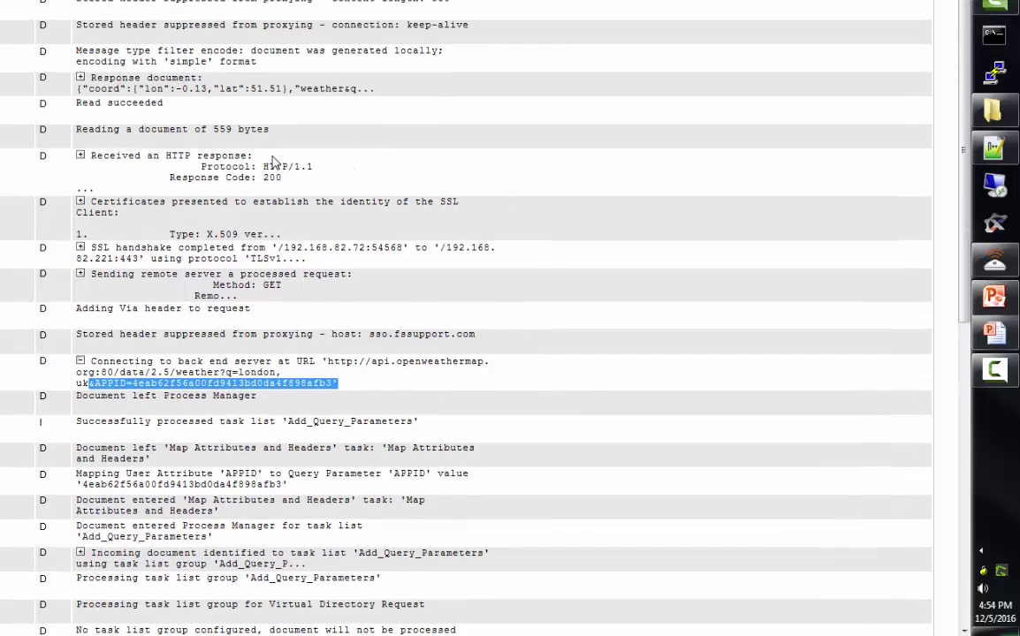
{"action": "left_click", "coordinate": [80, 156]}
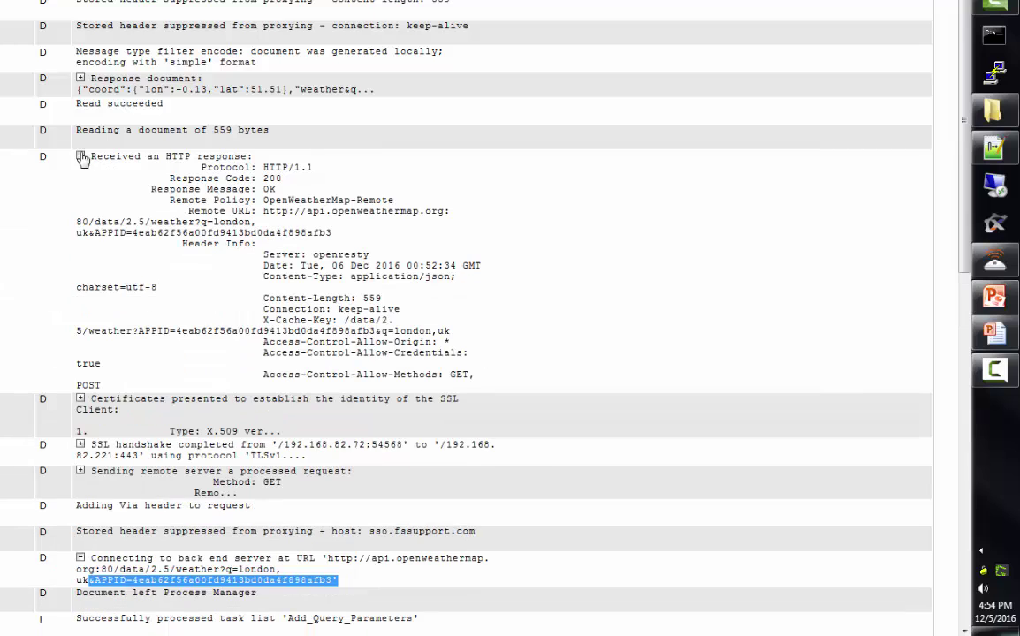
{"action": "scroll", "coordinate": [98, 36], "scroll_direction": "up", "scroll_amount": 5}
{"action": "left_click", "coordinate": [80, 80]}
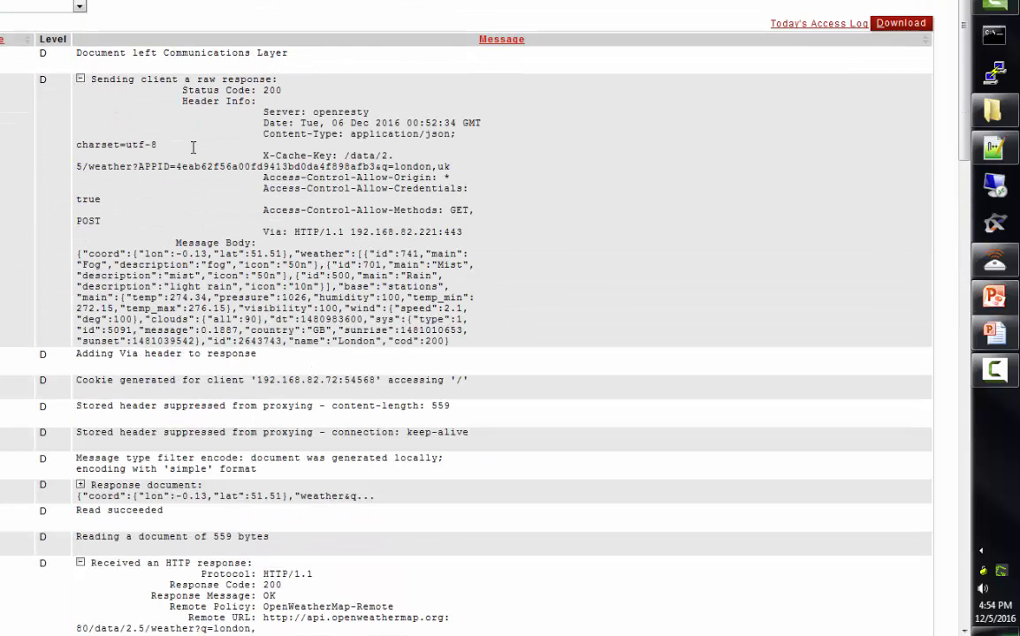
{"action": "left_click_drag", "start_coordinate": [452, 342], "coordinate": [79, 254]}
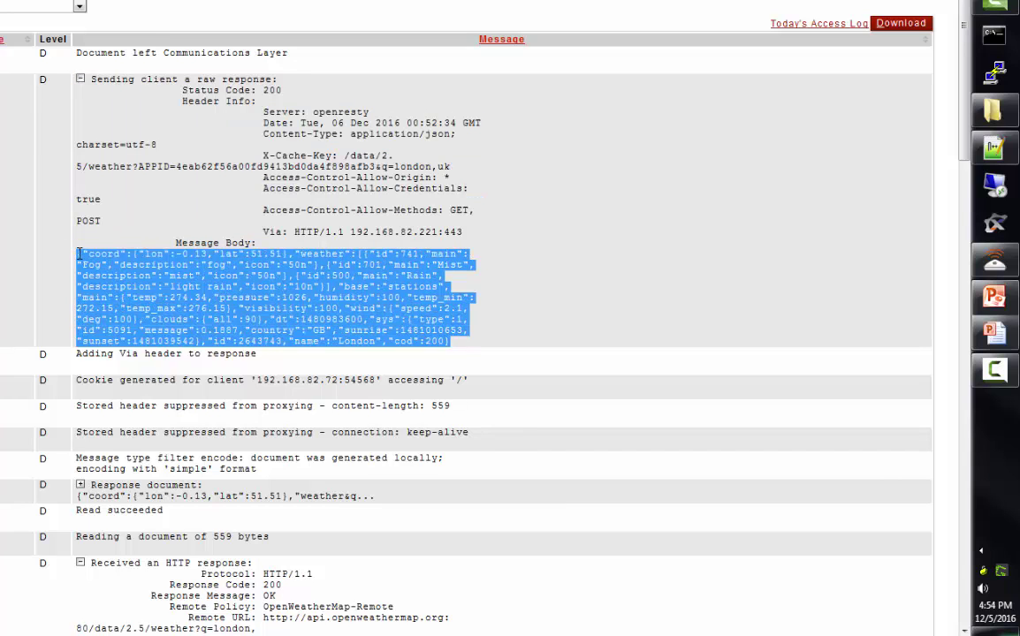